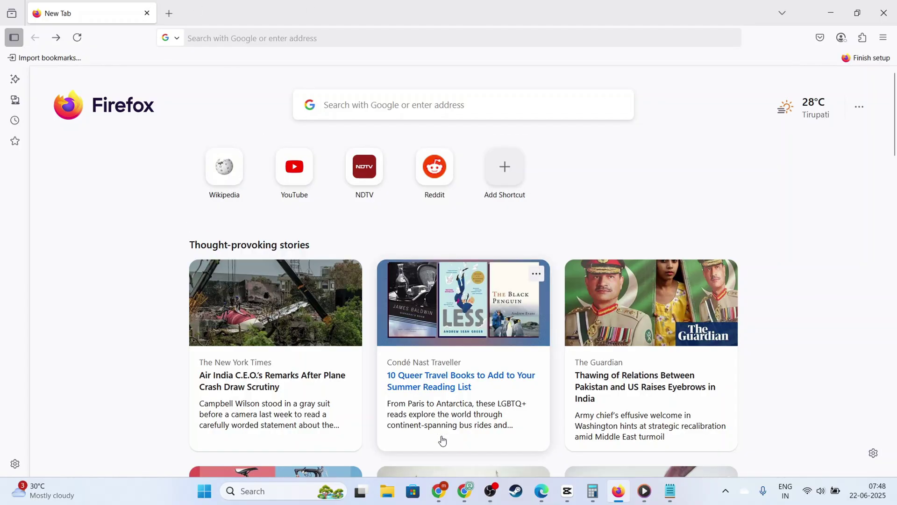
Visit the AdBlock website from the ad blocker search results, then open Firefox's application menu.
{"action": "left_click", "coordinate": [439, 491]}
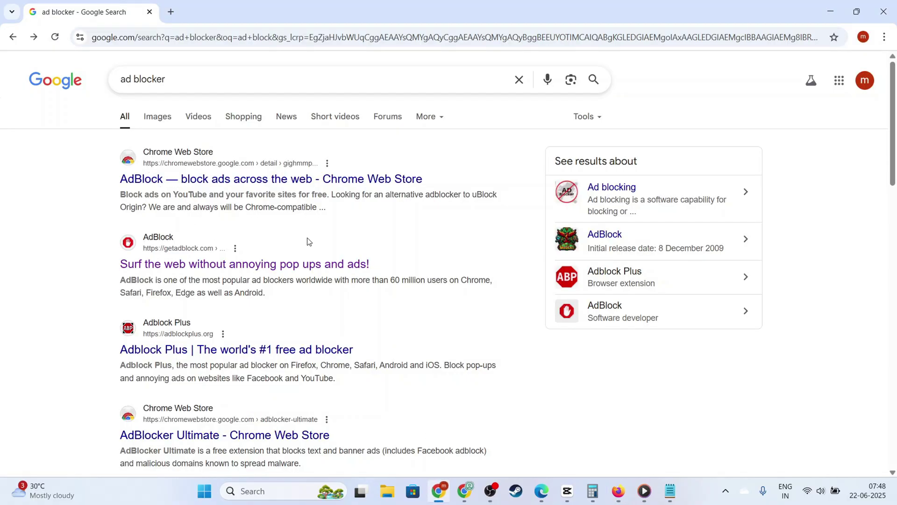
{"action": "left_click", "coordinate": [293, 271]}
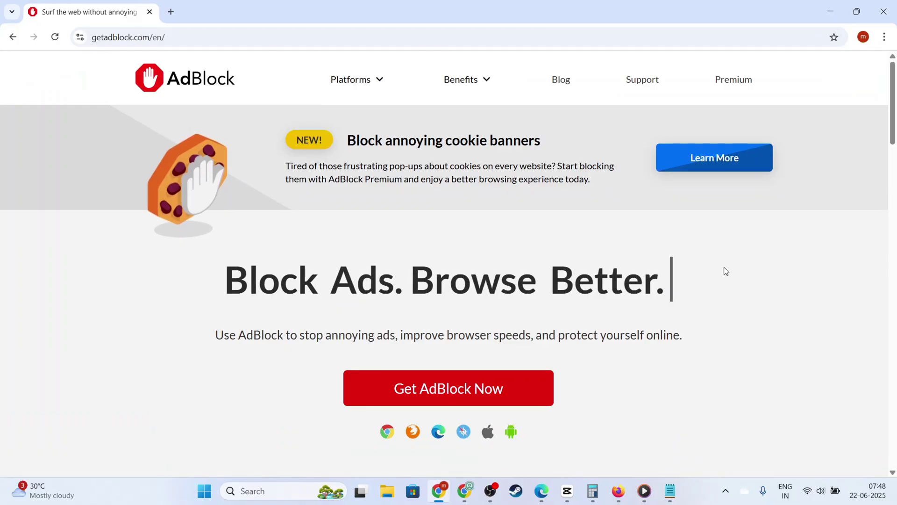
{"action": "key", "text": "alt+Tab"}
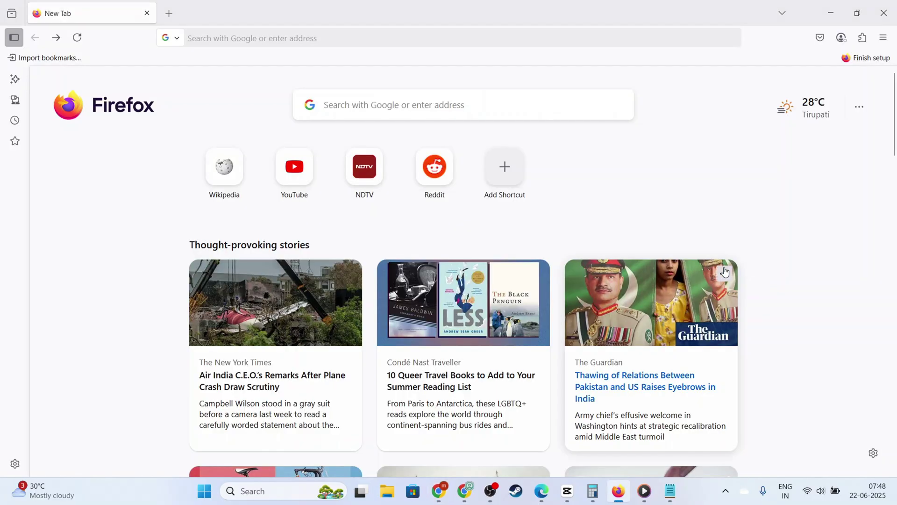
{"action": "key", "text": "alt+Tab"}
{"action": "key", "text": "alt+Tab"}
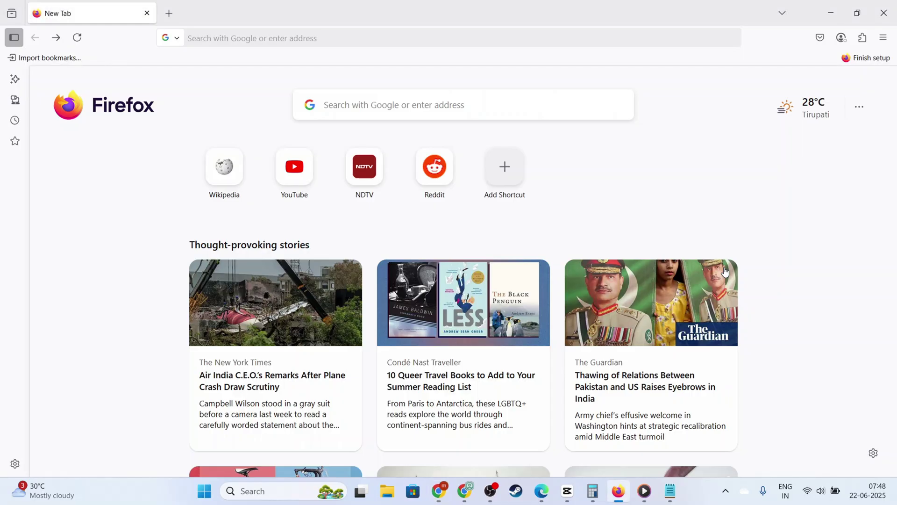
{"action": "mouse_move", "coordinate": [725, 278]}
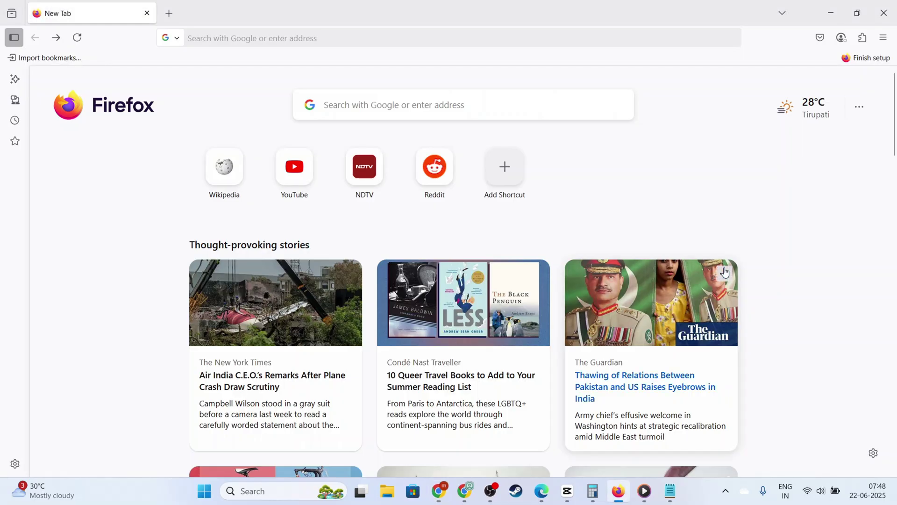
{"action": "left_click", "coordinate": [884, 41]}
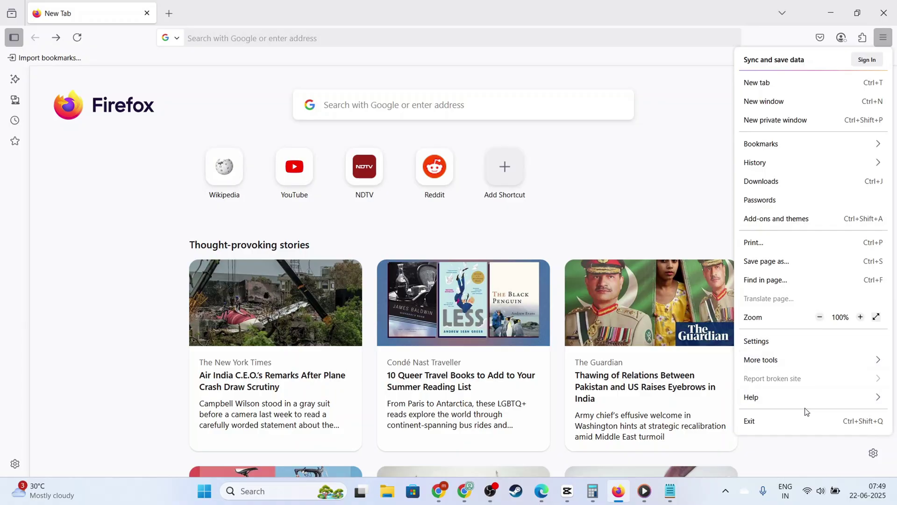
Open Add-ons and themes and look over the Add-ons Manager's recommendations.
{"action": "left_click", "coordinate": [780, 220]}
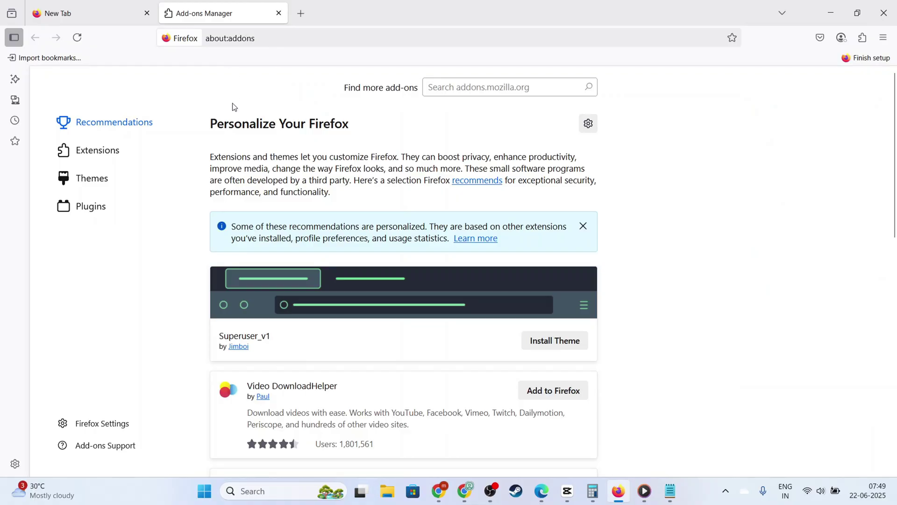
{"action": "scroll", "coordinate": [304, 202], "scroll_direction": "down", "scroll_amount": 7}
{"action": "scroll", "coordinate": [307, 203], "scroll_direction": "up", "scroll_amount": 5}
{"action": "scroll", "coordinate": [307, 204], "scroll_direction": "up", "scroll_amount": 2}
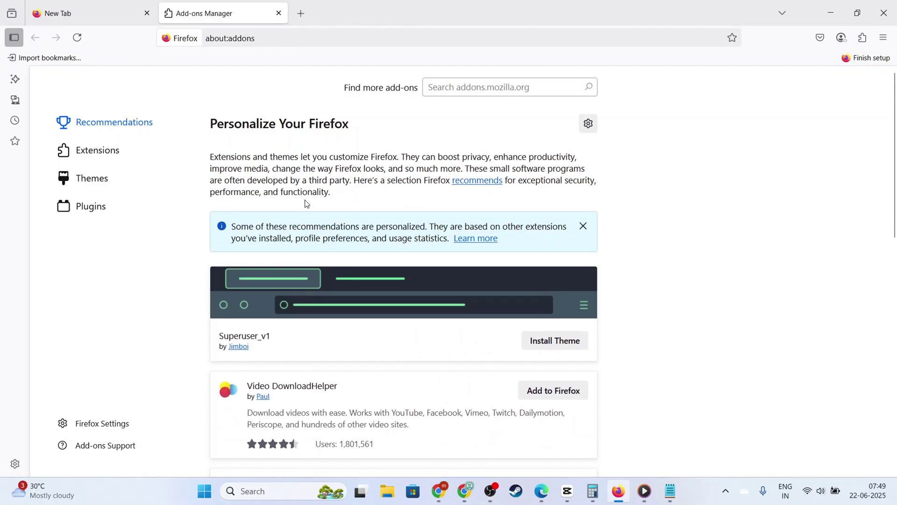
Switch to the Extensions category and browse the recommended extensions.
{"action": "left_click", "coordinate": [148, 159]}
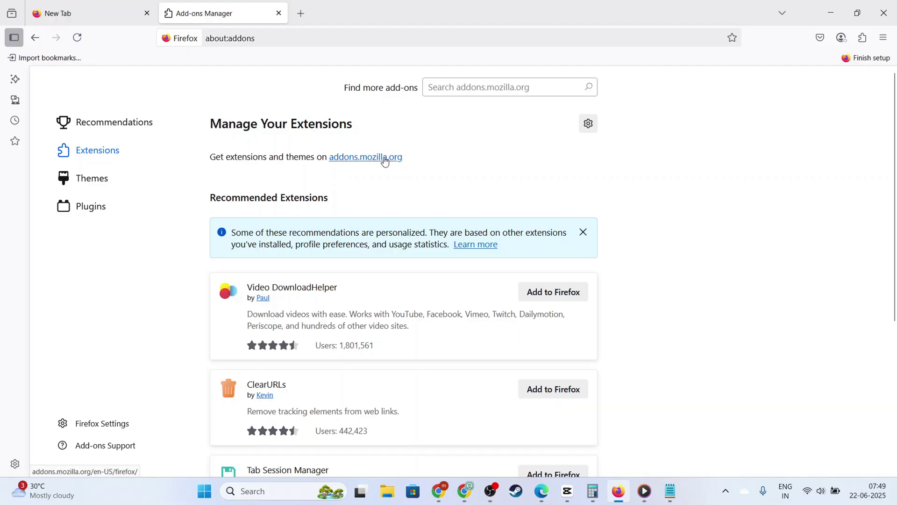
{"action": "scroll", "coordinate": [385, 172], "scroll_direction": "down", "scroll_amount": 4}
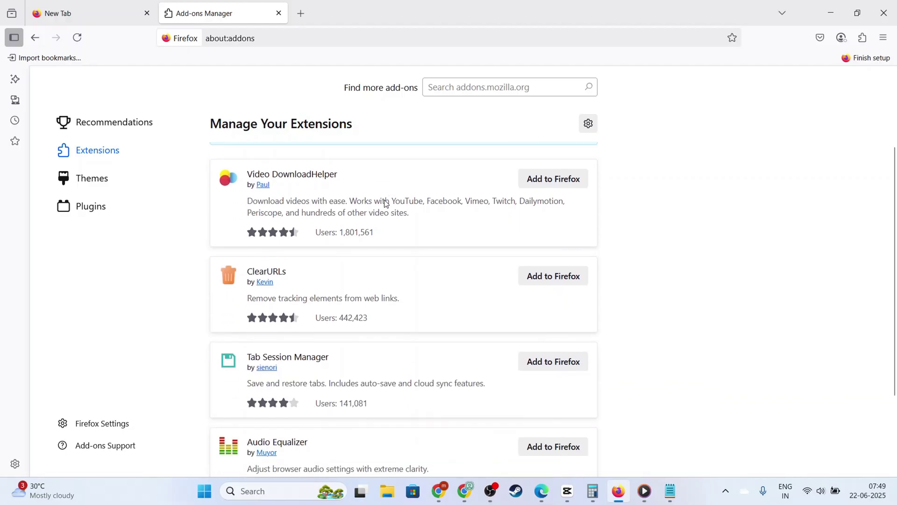
{"action": "scroll", "coordinate": [384, 205], "scroll_direction": "up", "scroll_amount": 4}
{"action": "scroll", "coordinate": [386, 206], "scroll_direction": "down", "scroll_amount": 5}
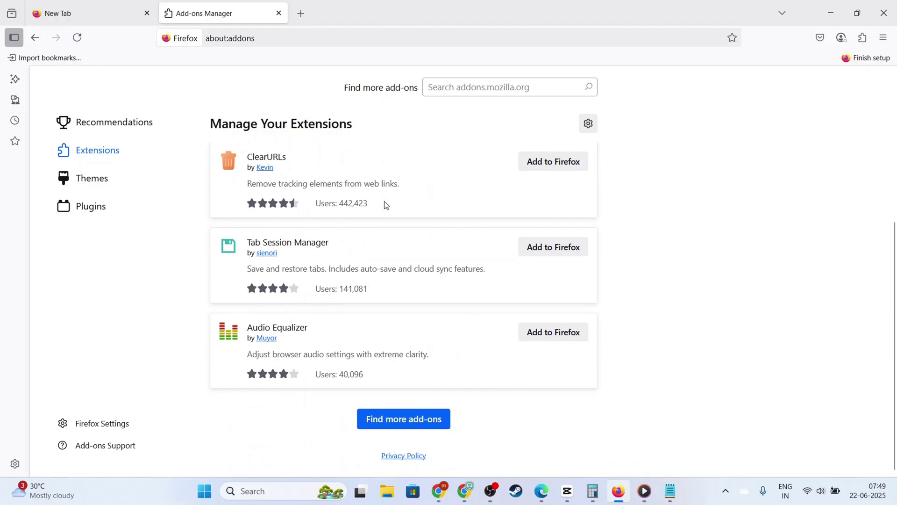
{"action": "scroll", "coordinate": [384, 343], "scroll_direction": "up", "scroll_amount": 5}
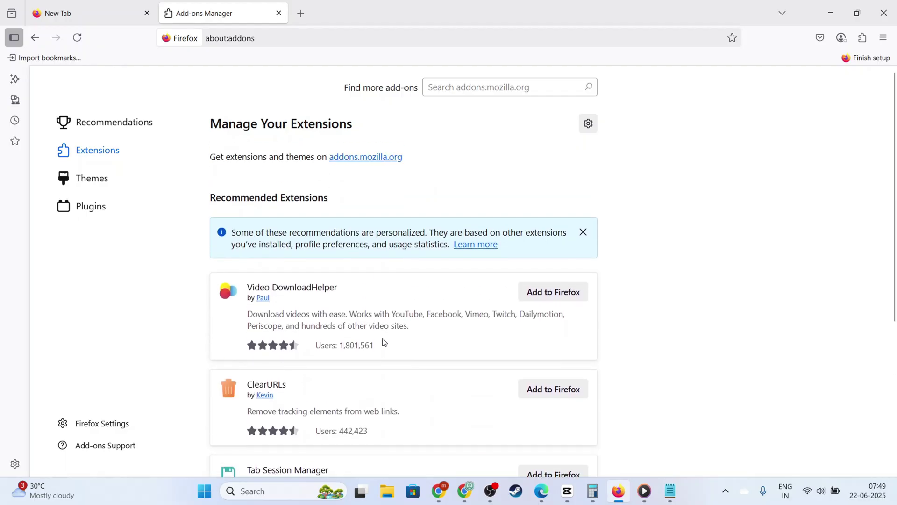
{"action": "scroll", "coordinate": [383, 341], "scroll_direction": "down", "scroll_amount": 5}
Open the Firefox add-ons website via Find more add-ons, browse it, then return to the Add-ons Manager tab.
{"action": "left_click", "coordinate": [443, 424]}
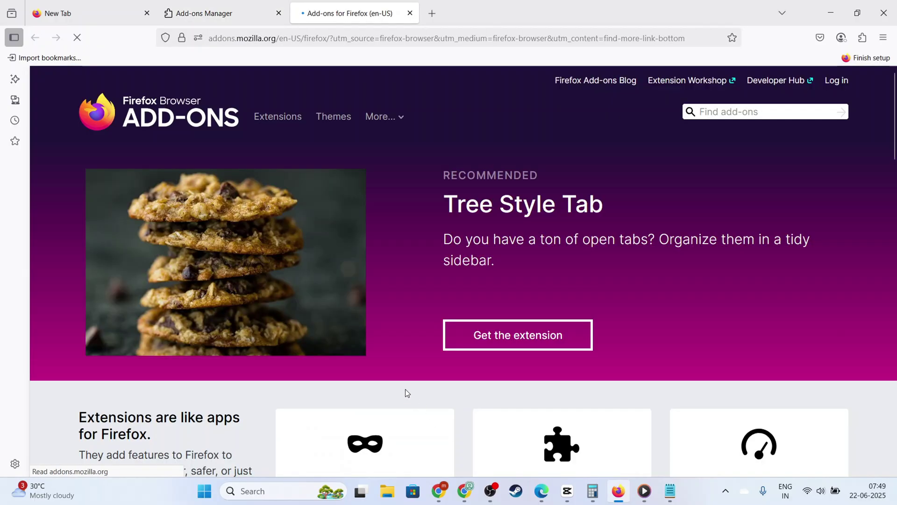
{"action": "scroll", "coordinate": [415, 333], "scroll_direction": "down", "scroll_amount": 2}
{"action": "scroll", "coordinate": [416, 334], "scroll_direction": "down", "scroll_amount": 3}
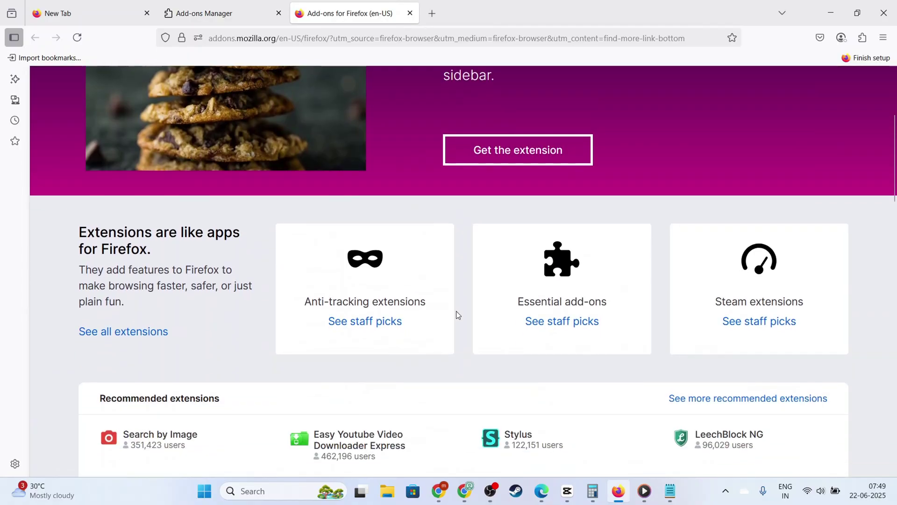
{"action": "scroll", "coordinate": [638, 318], "scroll_direction": "down", "scroll_amount": 2}
{"action": "scroll", "coordinate": [638, 318], "scroll_direction": "down", "scroll_amount": 5}
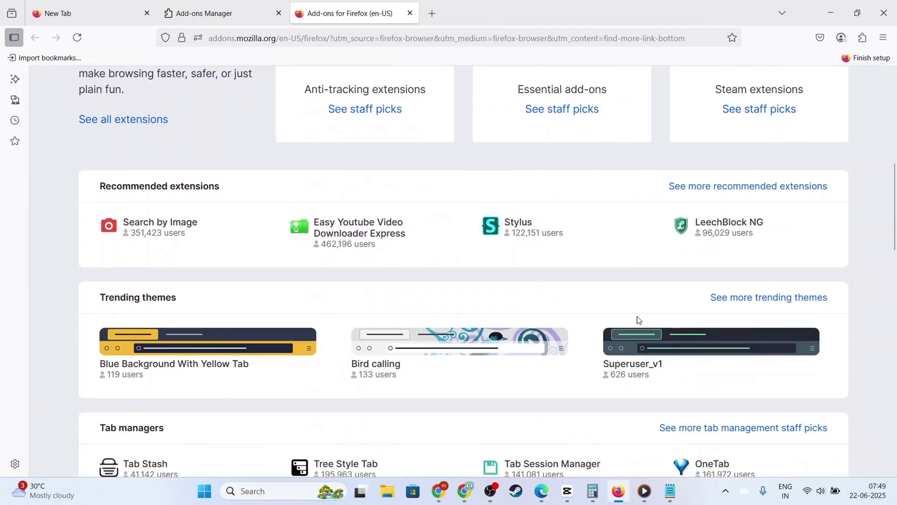
{"action": "scroll", "coordinate": [203, 328], "scroll_direction": "down", "scroll_amount": 10}
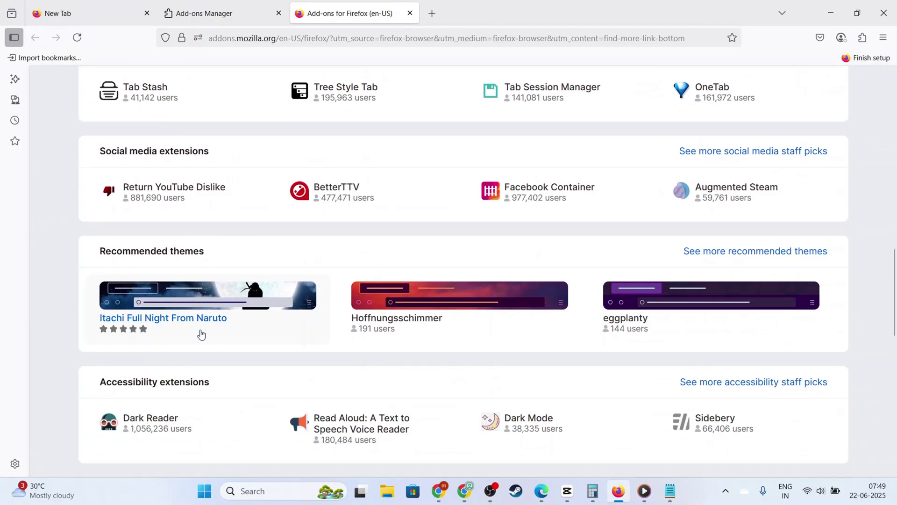
{"action": "scroll", "coordinate": [179, 315], "scroll_direction": "down", "scroll_amount": 3}
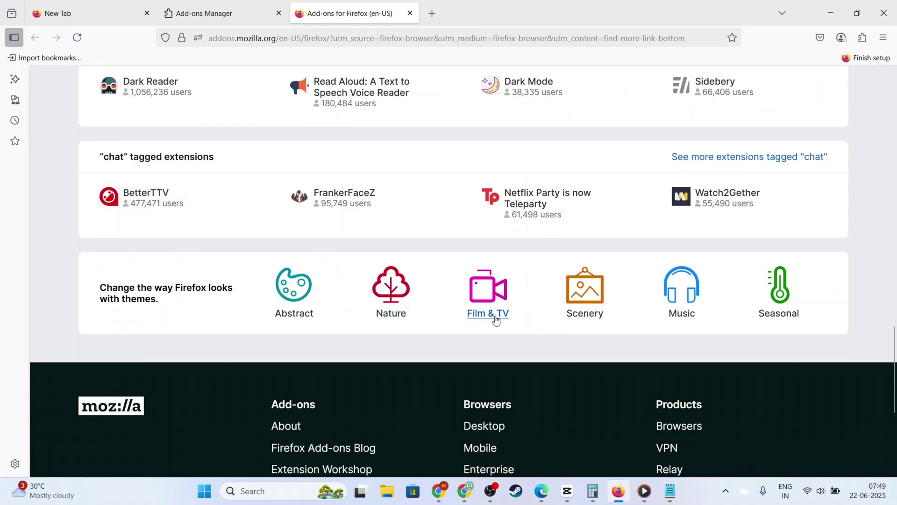
{"action": "scroll", "coordinate": [696, 342], "scroll_direction": "up", "scroll_amount": 8}
{"action": "scroll", "coordinate": [691, 342], "scroll_direction": "up", "scroll_amount": 10}
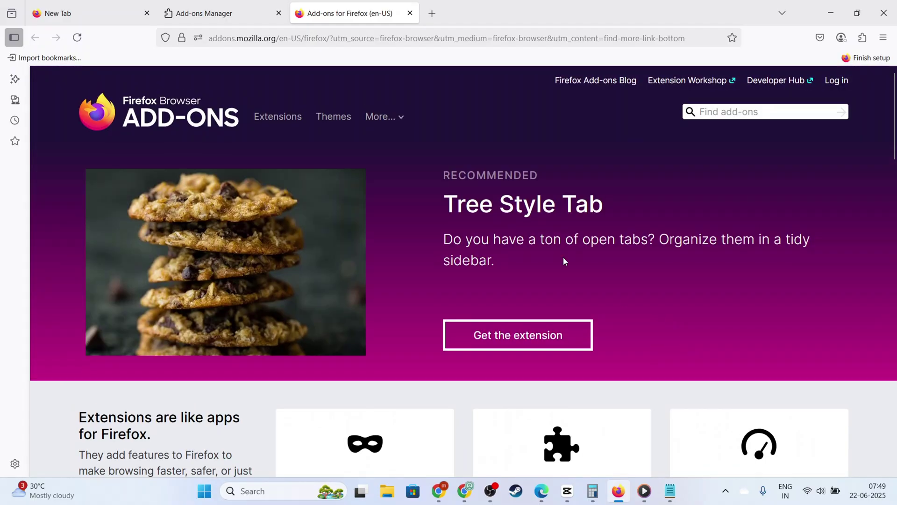
{"action": "left_click", "coordinate": [209, 11]}
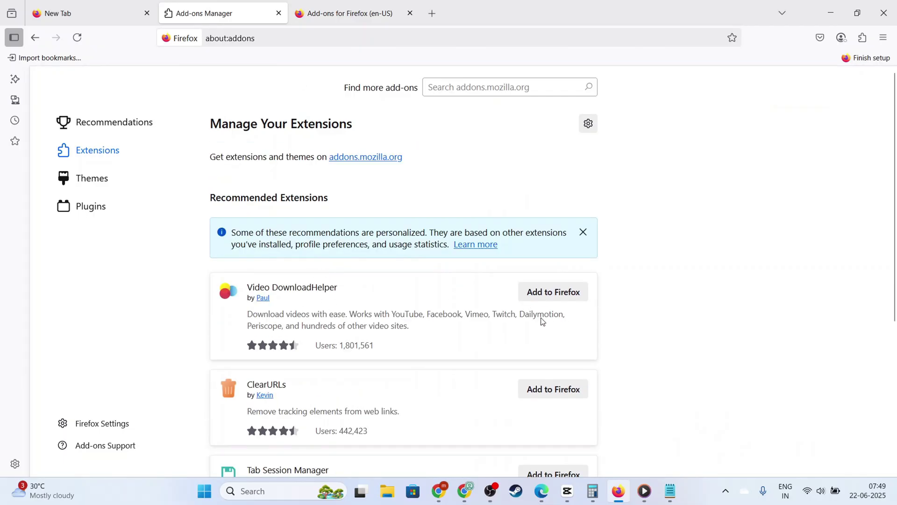
Scroll the extensions page and open the gear options menu, closing it without choosing anything.
{"action": "scroll", "coordinate": [470, 339], "scroll_direction": "down", "scroll_amount": 2}
{"action": "scroll", "coordinate": [470, 338], "scroll_direction": "down", "scroll_amount": 2}
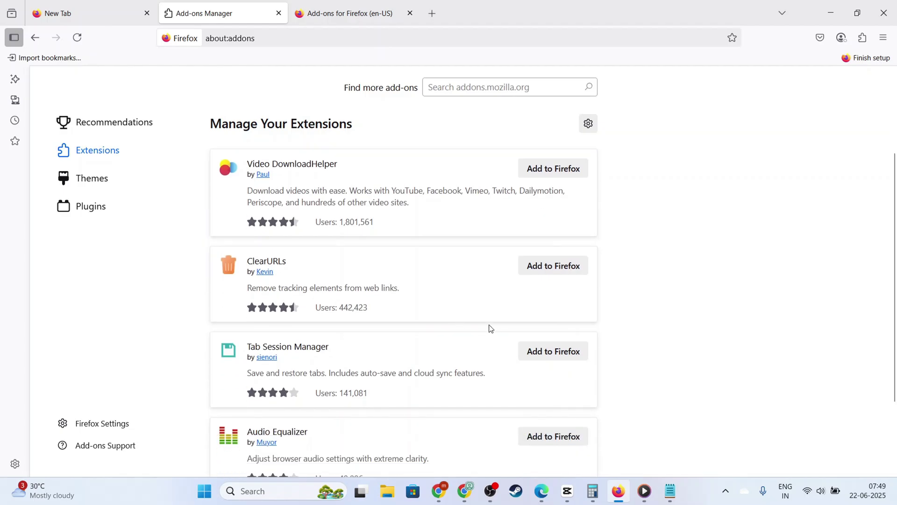
{"action": "scroll", "coordinate": [402, 340], "scroll_direction": "down", "scroll_amount": 3}
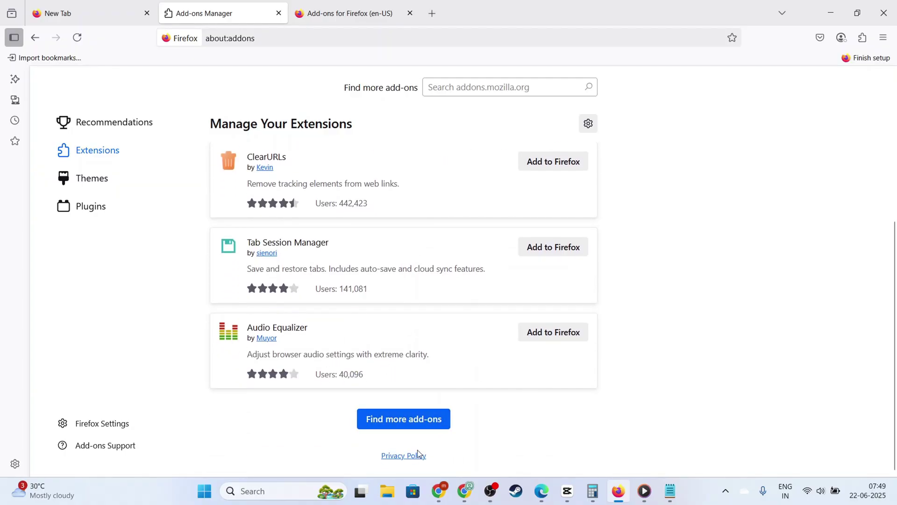
{"action": "scroll", "coordinate": [483, 365], "scroll_direction": "up", "scroll_amount": 5}
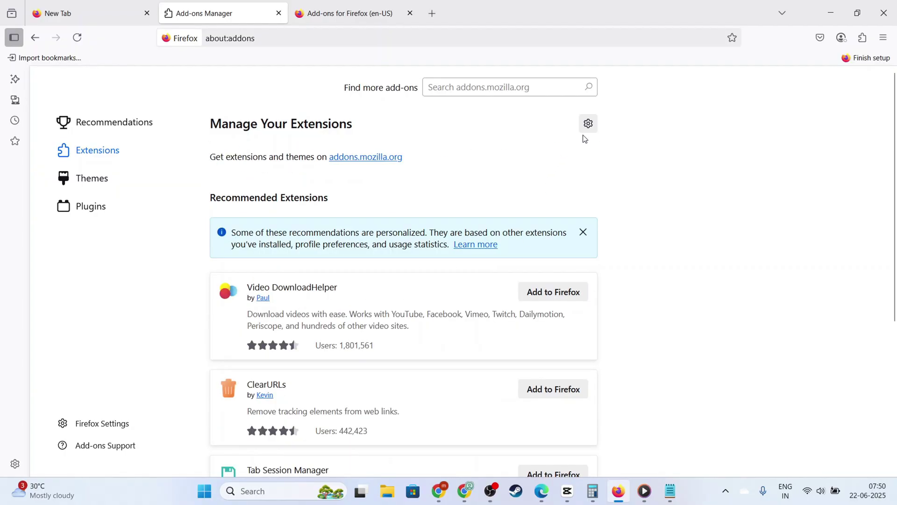
{"action": "left_click", "coordinate": [592, 125]}
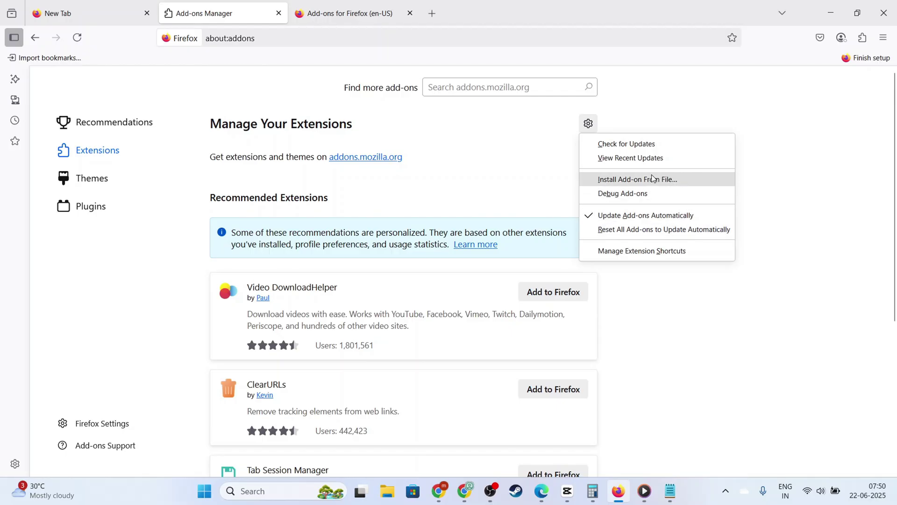
{"action": "left_click", "coordinate": [478, 138]}
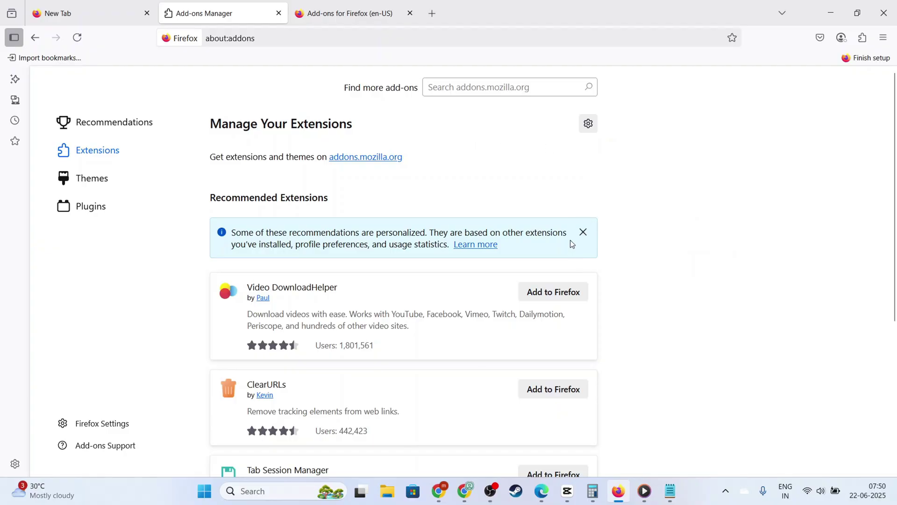
Dismiss the personalized recommendations notice and review the extensions list.
{"action": "left_click", "coordinate": [584, 233]}
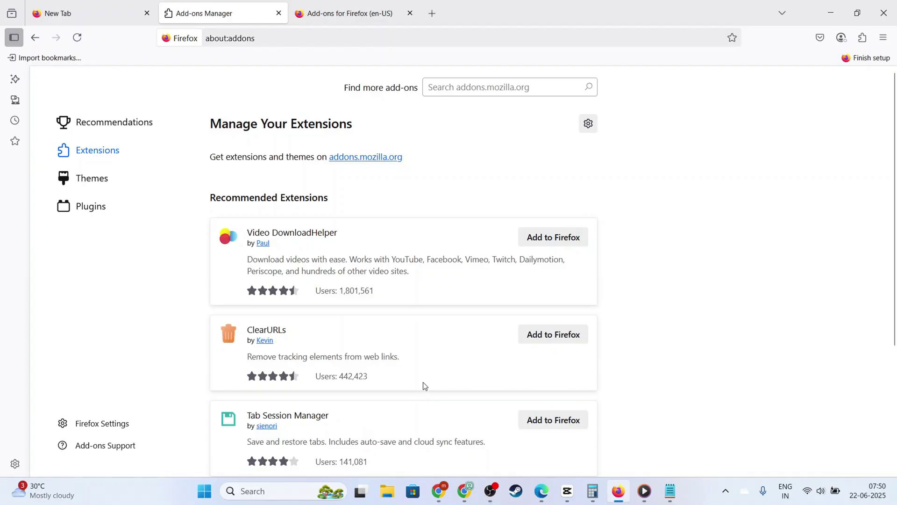
{"action": "scroll", "coordinate": [424, 385], "scroll_direction": "down", "scroll_amount": 3}
{"action": "scroll", "coordinate": [424, 386], "scroll_direction": "up", "scroll_amount": 3}
{"action": "scroll", "coordinate": [527, 212], "scroll_direction": "down", "scroll_amount": 4}
{"action": "scroll", "coordinate": [527, 211], "scroll_direction": "up", "scroll_amount": 4}
{"action": "scroll", "coordinate": [527, 211], "scroll_direction": "down", "scroll_amount": 4}
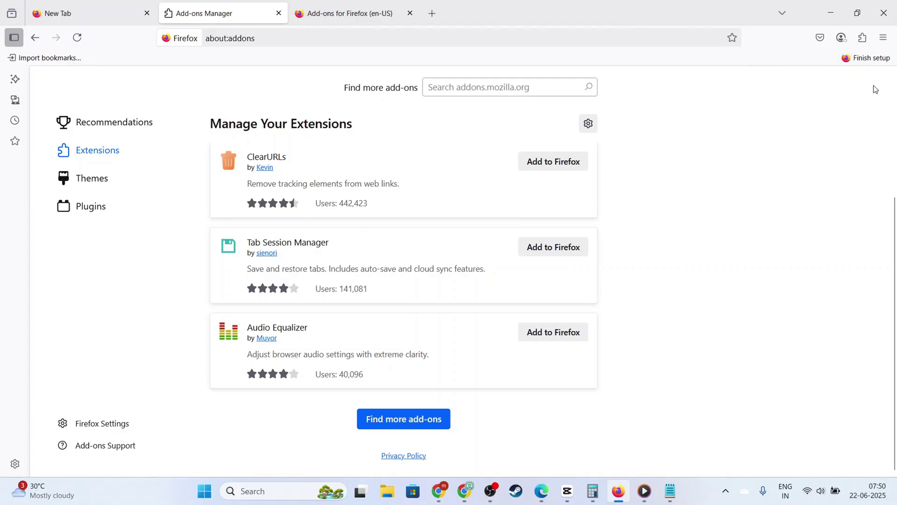
Reopen and close the gear options menu, then switch to the Add-ons for Firefox tab.
{"action": "left_click", "coordinate": [589, 124]}
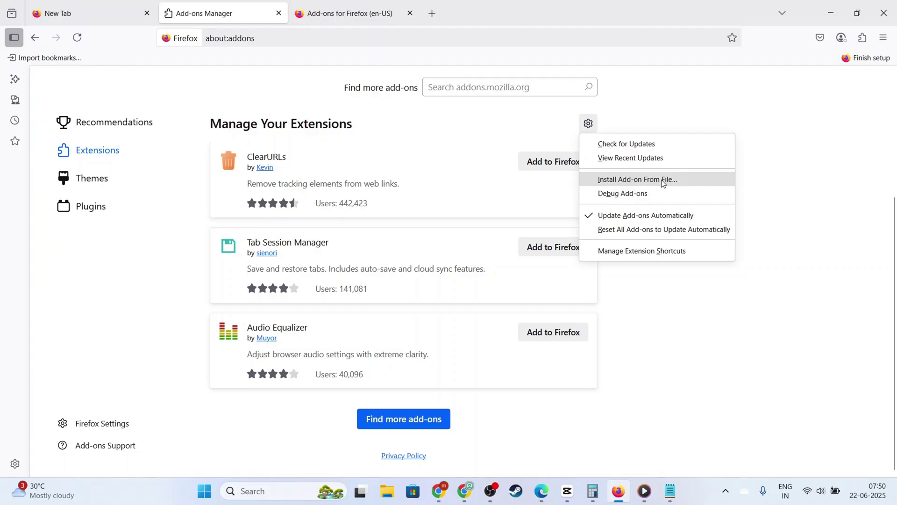
{"action": "left_click", "coordinate": [703, 310]}
{"action": "key", "text": "ctrl+Tab"}
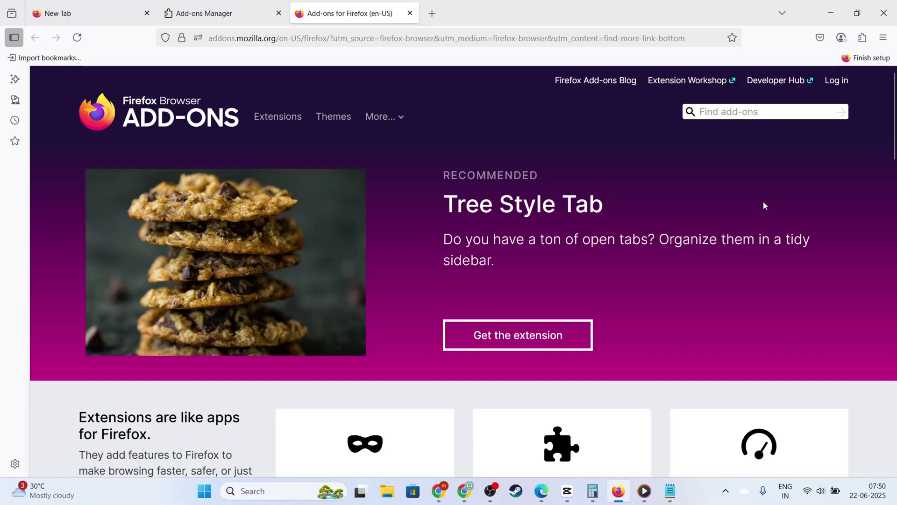
Skim the add-ons site homepage, then go back to the Add-ons Manager's extensions list.
{"action": "scroll", "coordinate": [764, 202], "scroll_direction": "down", "scroll_amount": 10}
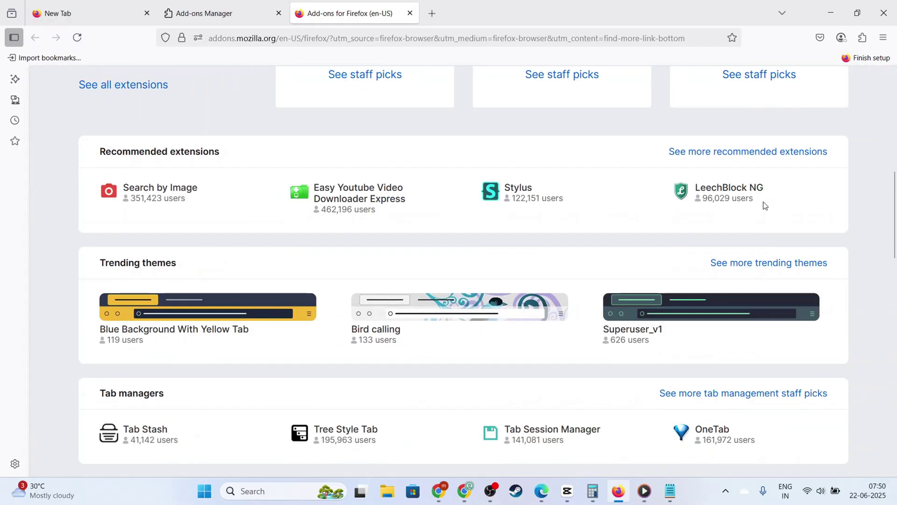
{"action": "scroll", "coordinate": [764, 206], "scroll_direction": "up", "scroll_amount": 10}
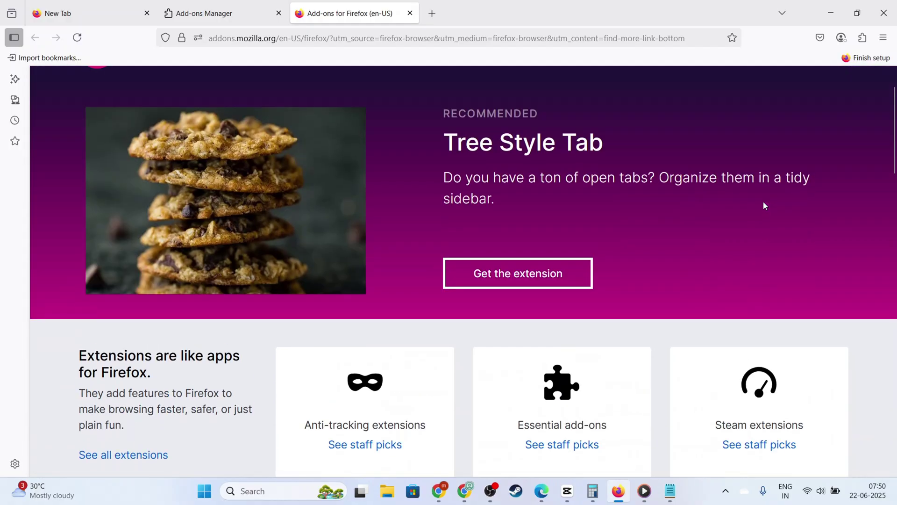
{"action": "scroll", "coordinate": [765, 206], "scroll_direction": "up", "scroll_amount": 2}
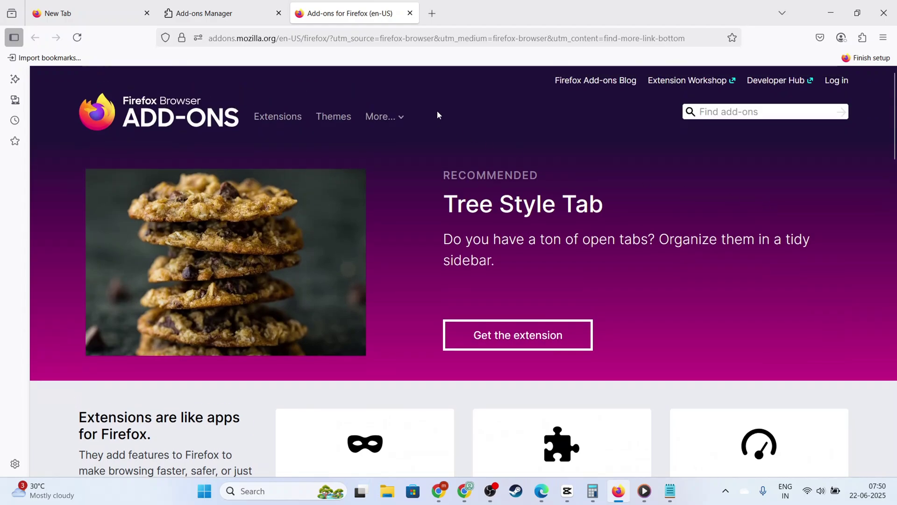
{"action": "scroll", "coordinate": [571, 338], "scroll_direction": "down", "scroll_amount": 4}
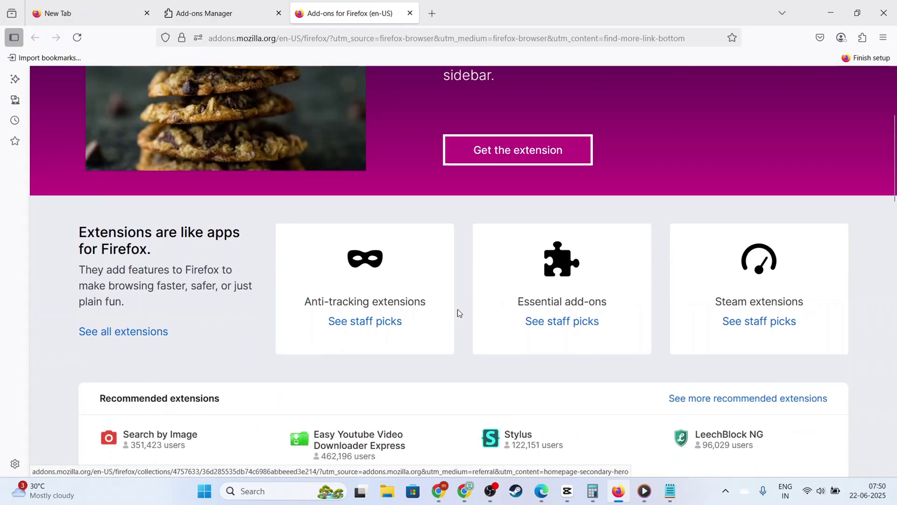
{"action": "left_click", "coordinate": [204, 13]}
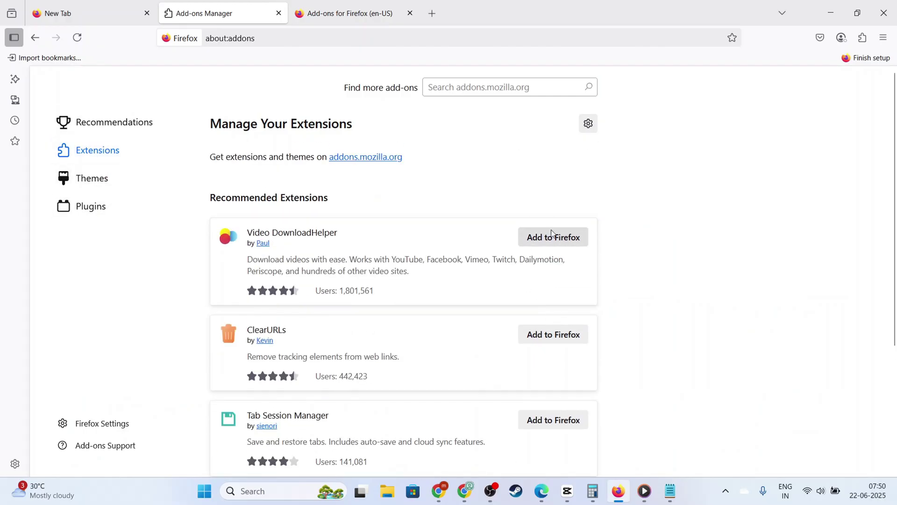
{"action": "scroll", "coordinate": [372, 273], "scroll_direction": "down", "scroll_amount": 3}
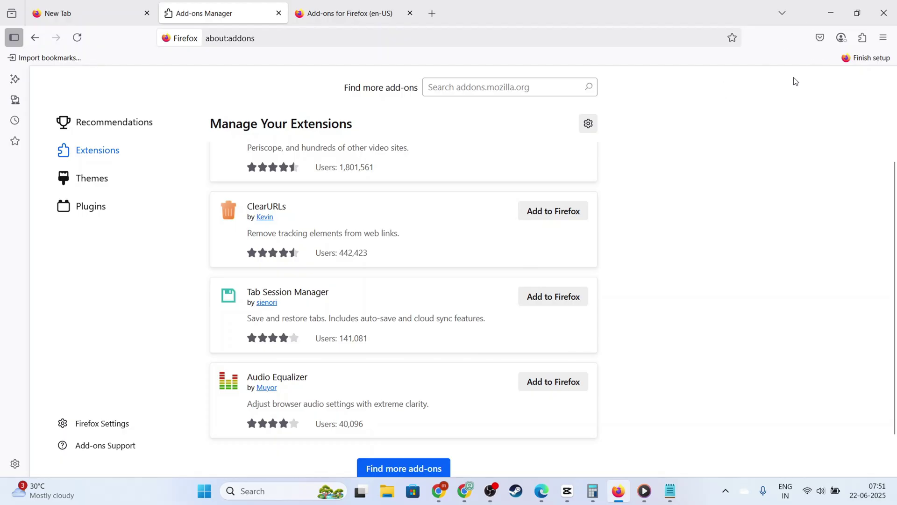
{"action": "scroll", "coordinate": [407, 185], "scroll_direction": "up", "scroll_amount": 3}
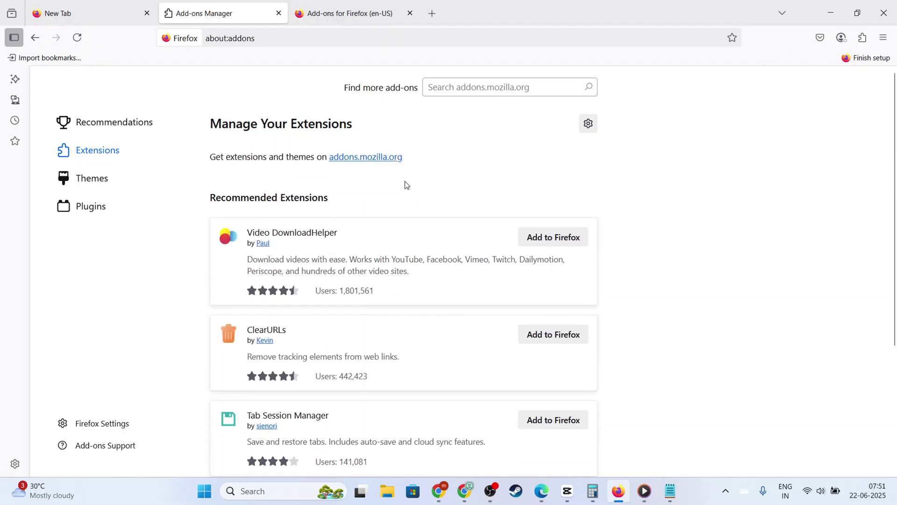